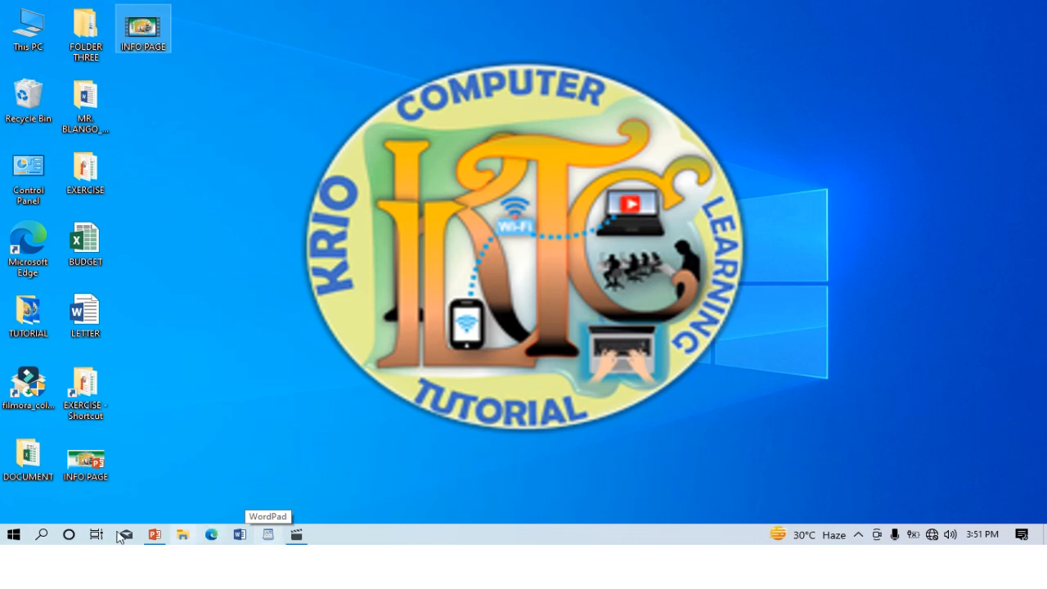
- Find WordPad with the Windows search, launch it and close its window
left_click(42, 535)
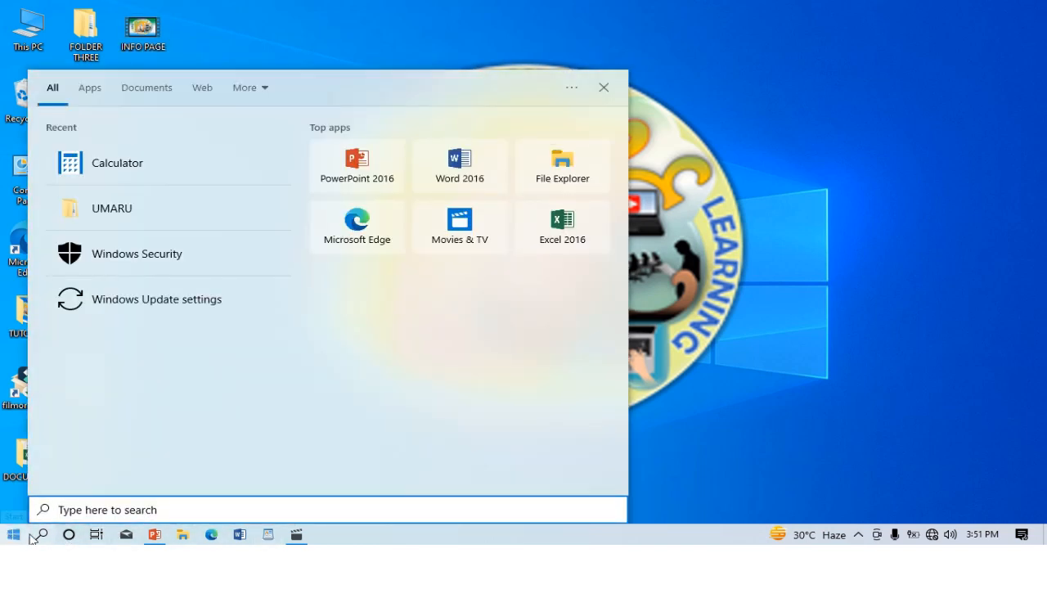
type("wor")
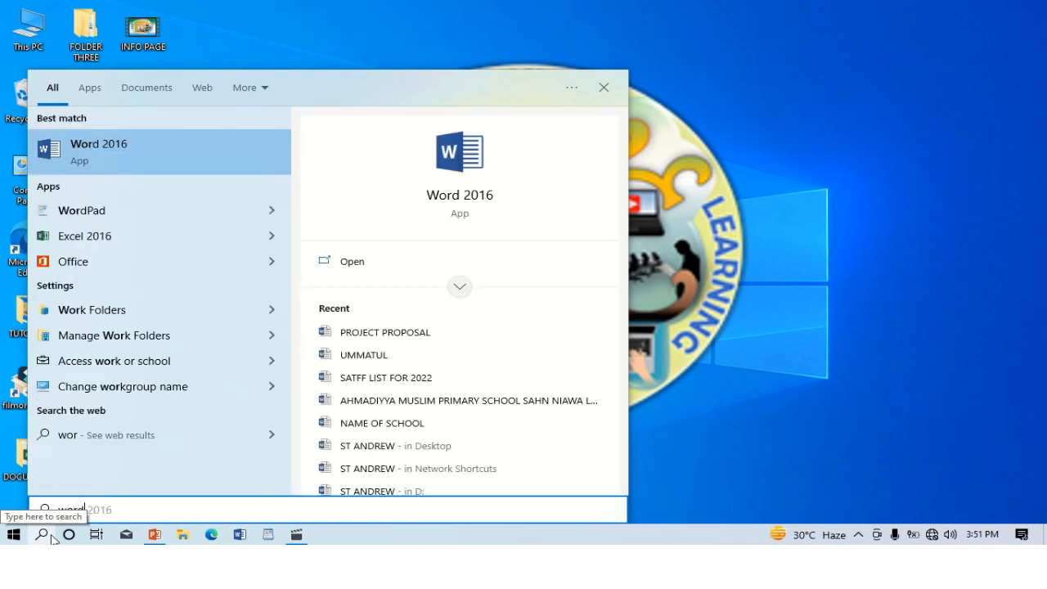
type("d")
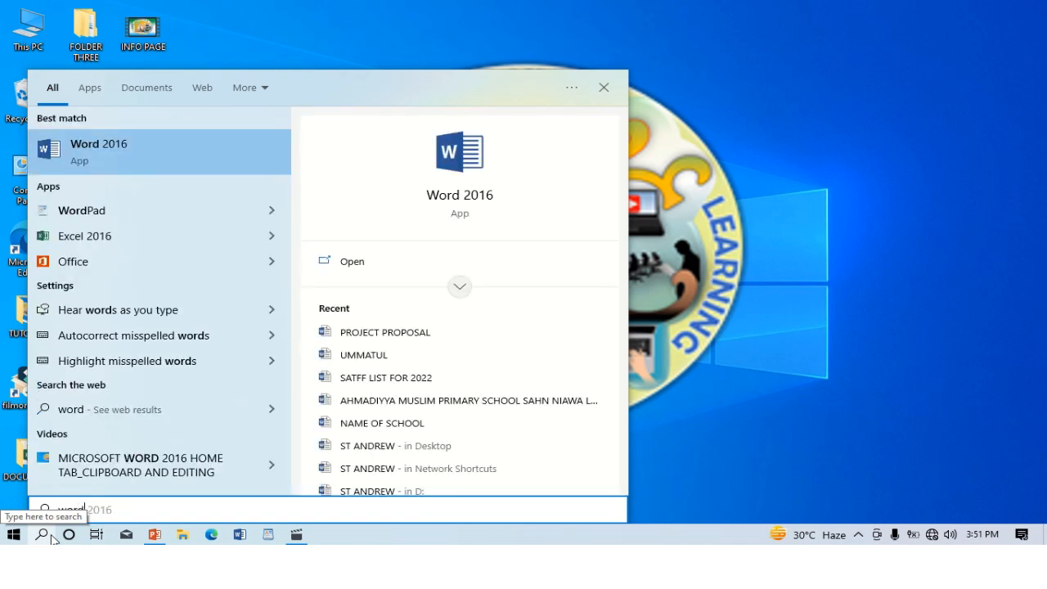
type("pa")
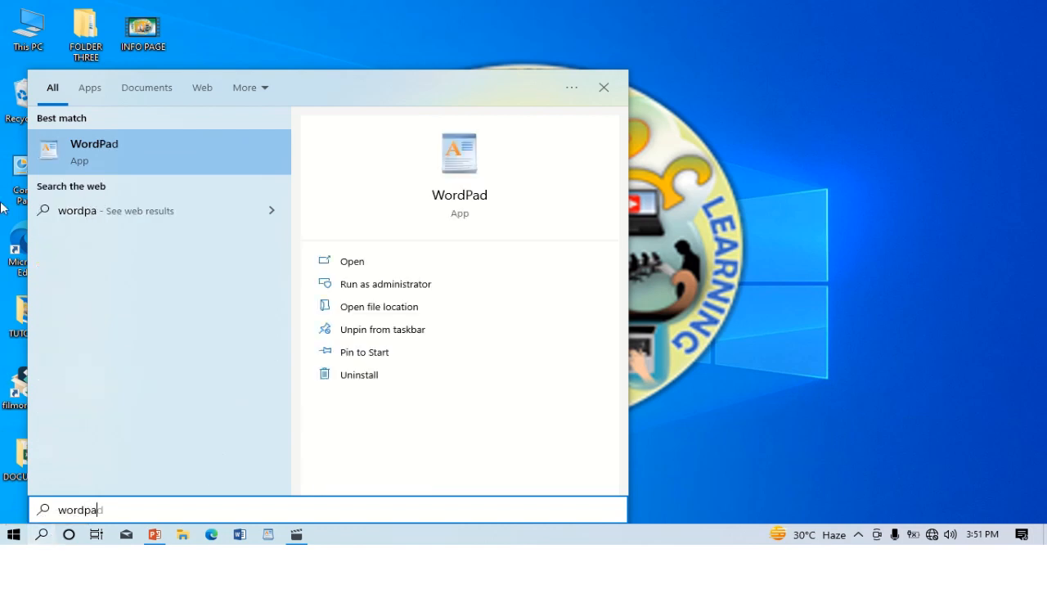
left_click(116, 153)
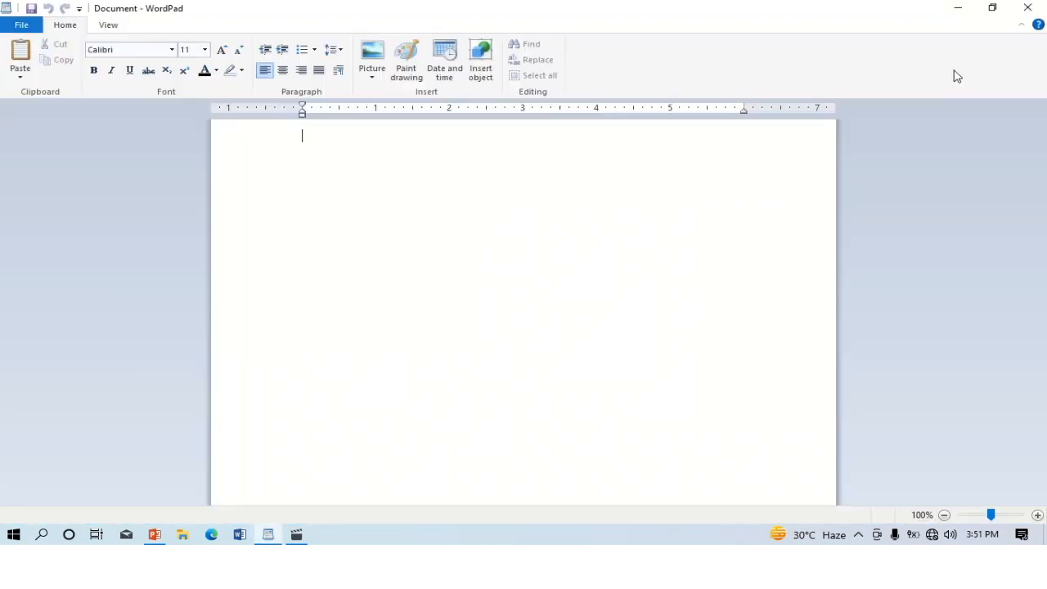
left_click(1029, 9)
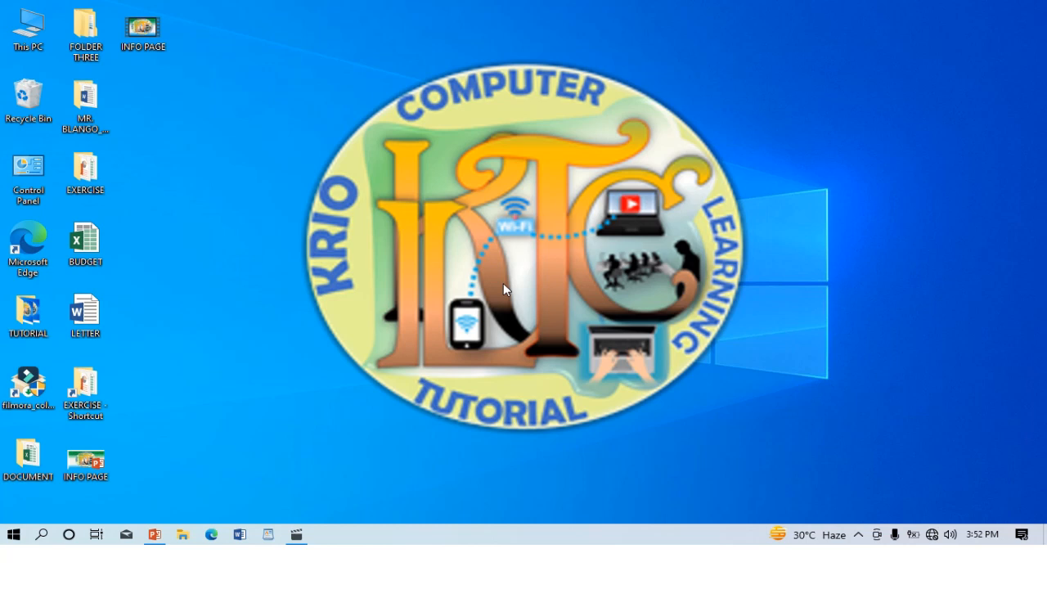
- Launch WordPad through the Windows Run command
key("super+r")
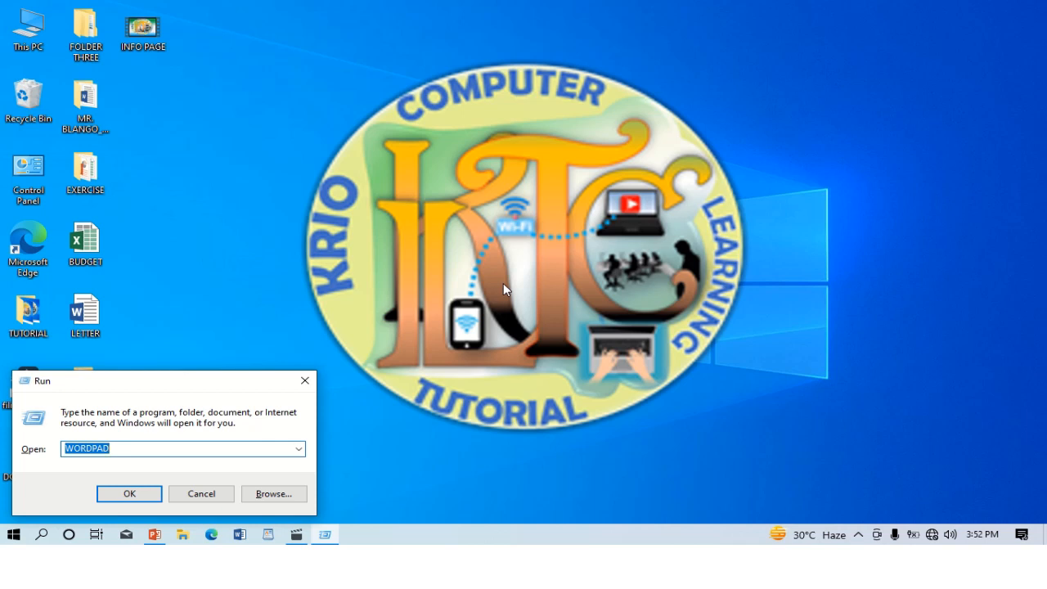
key("Return")
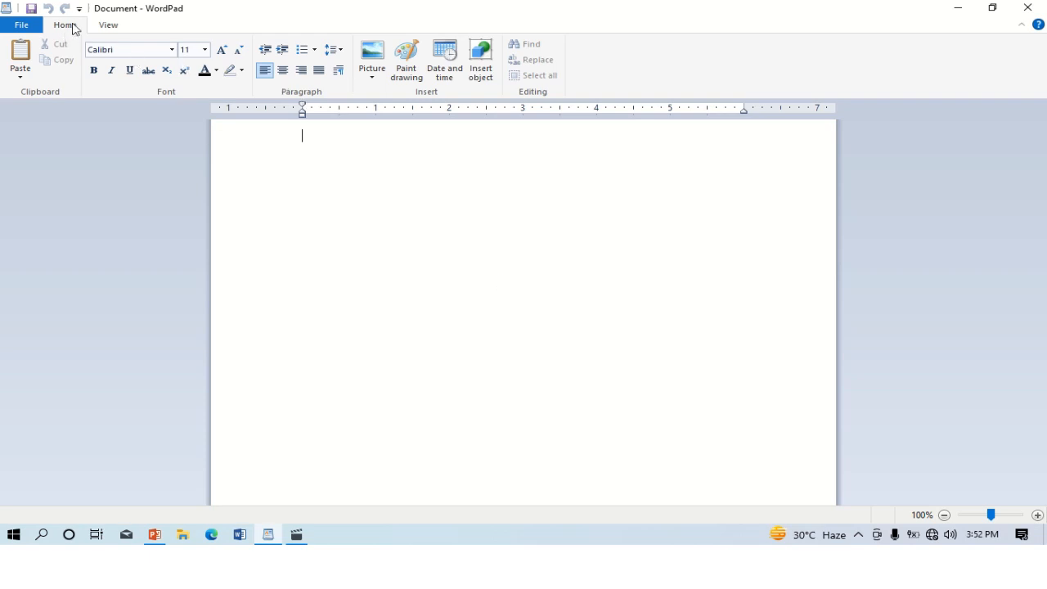
left_click(110, 28)
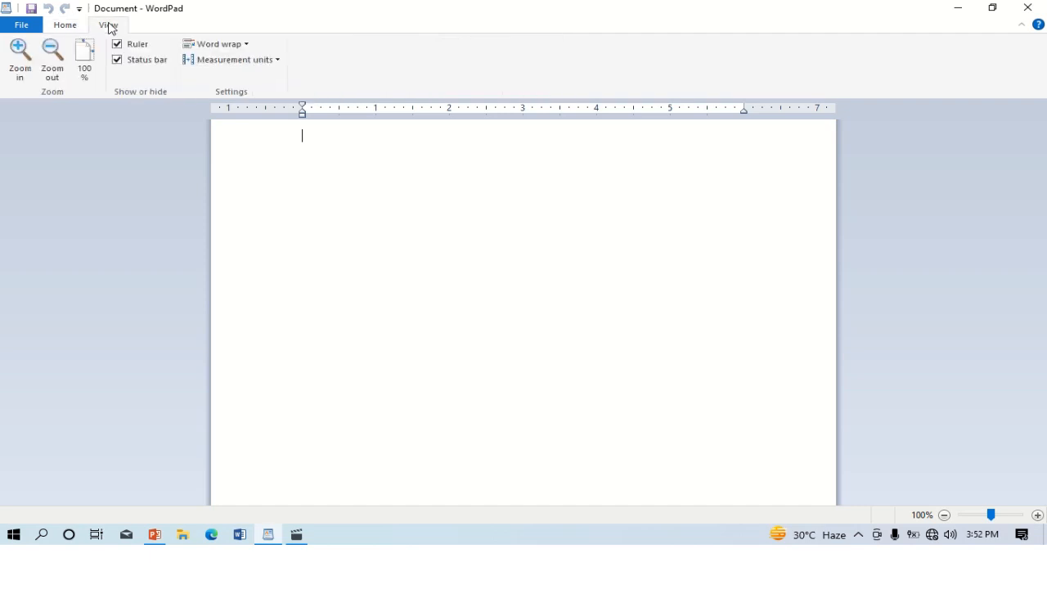
left_click(67, 28)
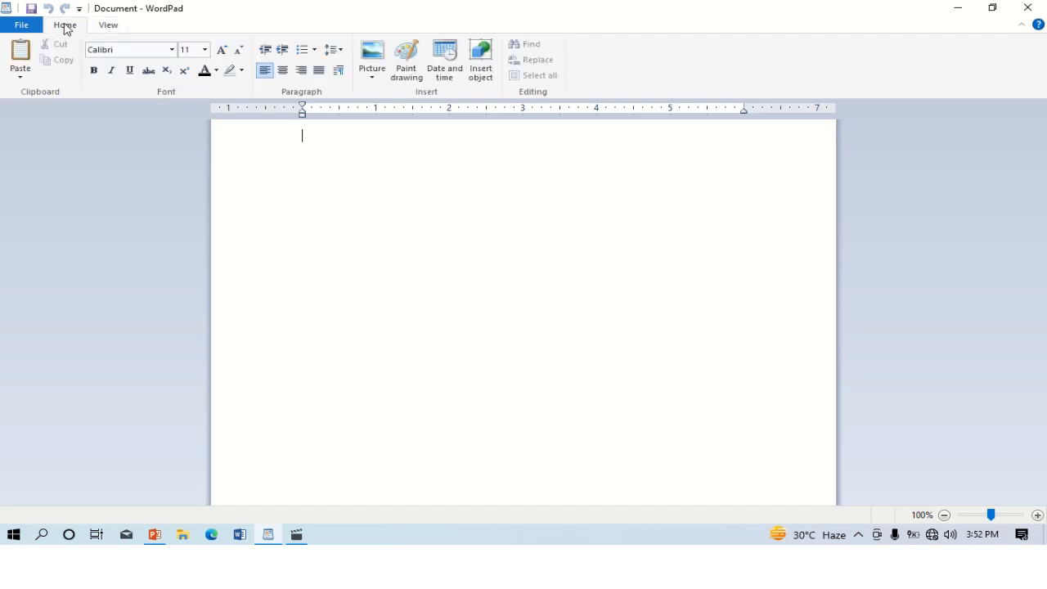
left_click(107, 28)
left_click(74, 28)
- Write "Plus +" and "Minus -" on separate lines at the start of the document
type("Pl")
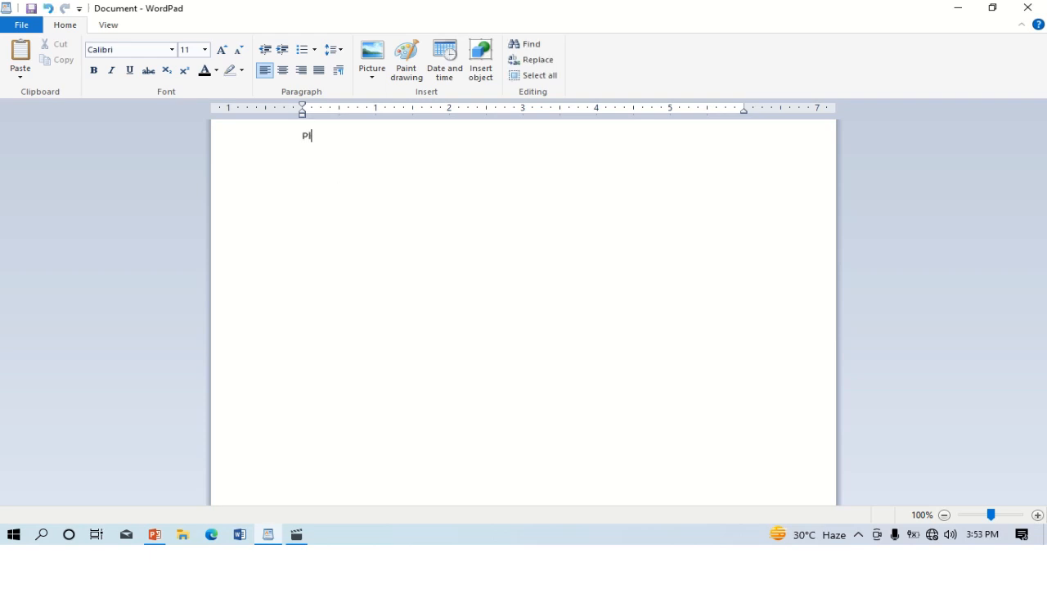
type("us +")
key("Return")
type("Minus -")
key("Return")
- Create a one-row, three-column table under "Minus -" from a line of plus signs separated by runs of hyphens
type("+-----------------------------------")
type("+---------------------------------")
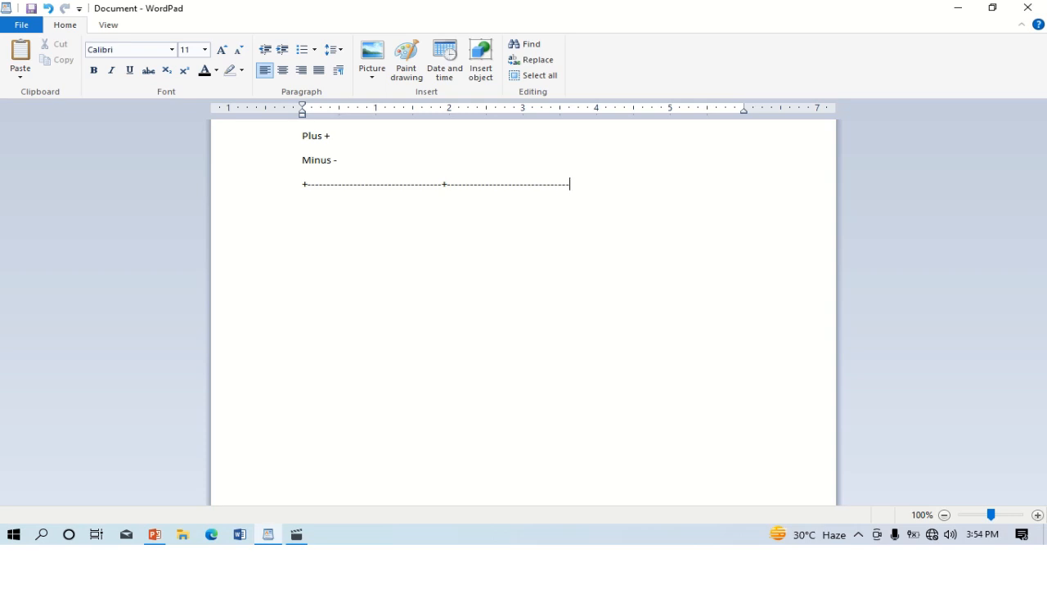
type("+-----------------------------------+")
left_click(710, 192)
key("Return")
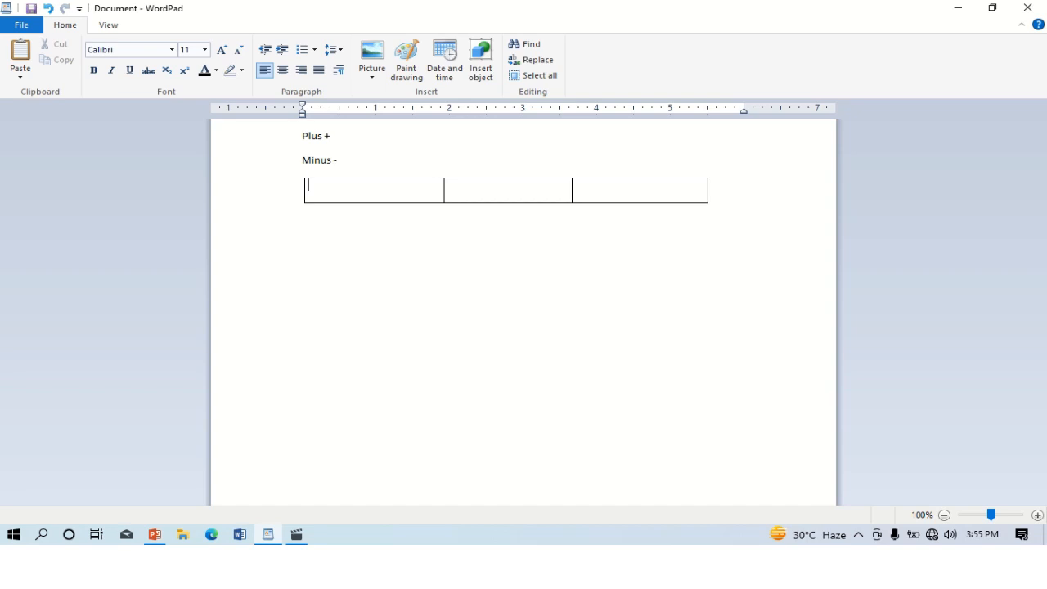
- Extend the three-column table to three rows by advancing through its cells
key("Tab")
key("Tab")
key("Tab")
key("Tab")
key("Tab")
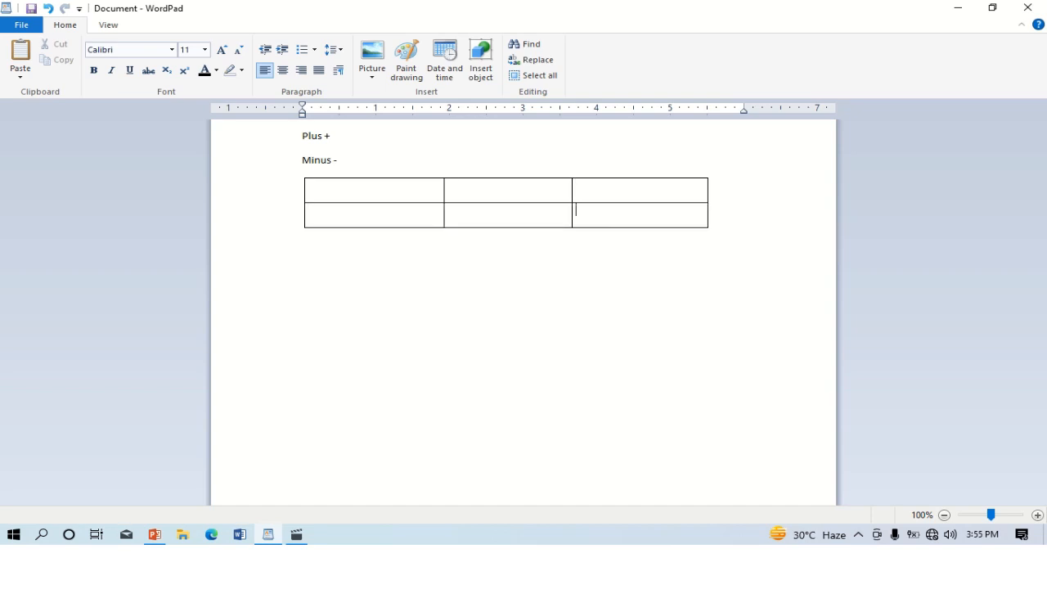
key("Tab")
key("Tab")
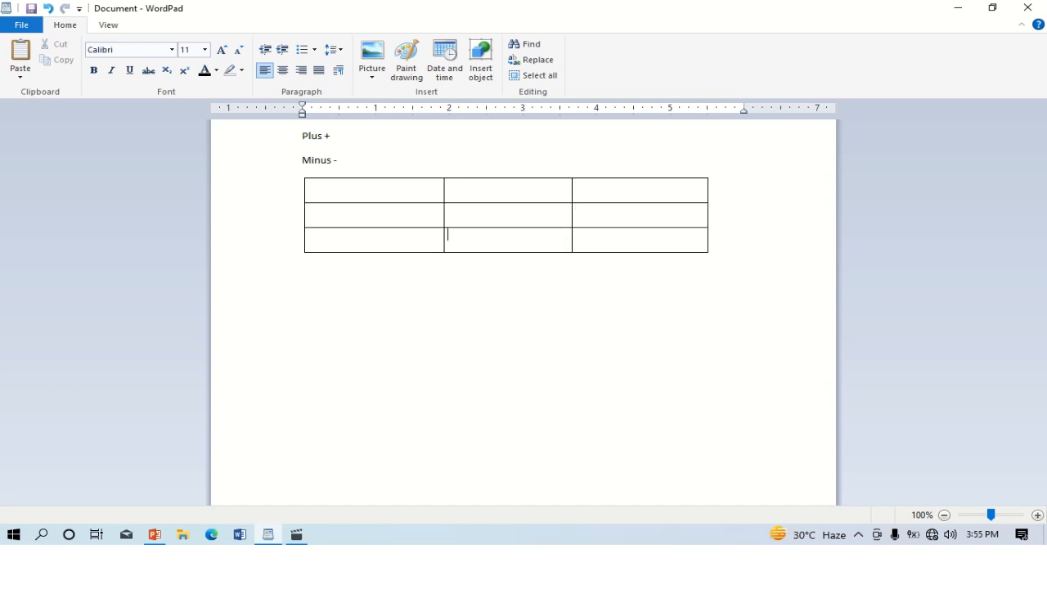
key("Tab")
- Add two more rows to the three-column table from just outside the end of its last row
left_click(722, 247)
key("Return")
left_click(728, 271)
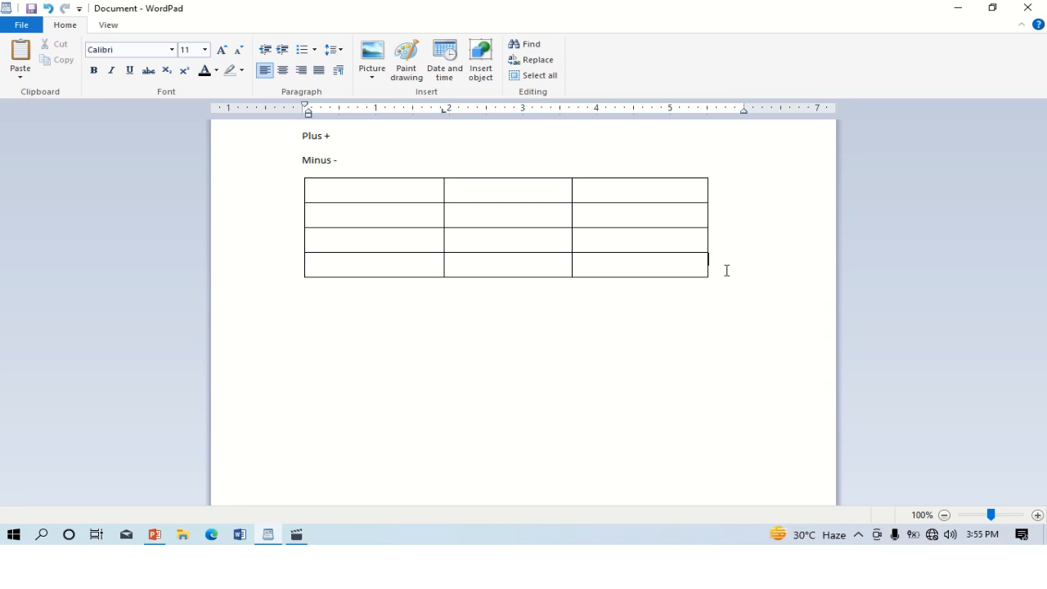
key("Return")
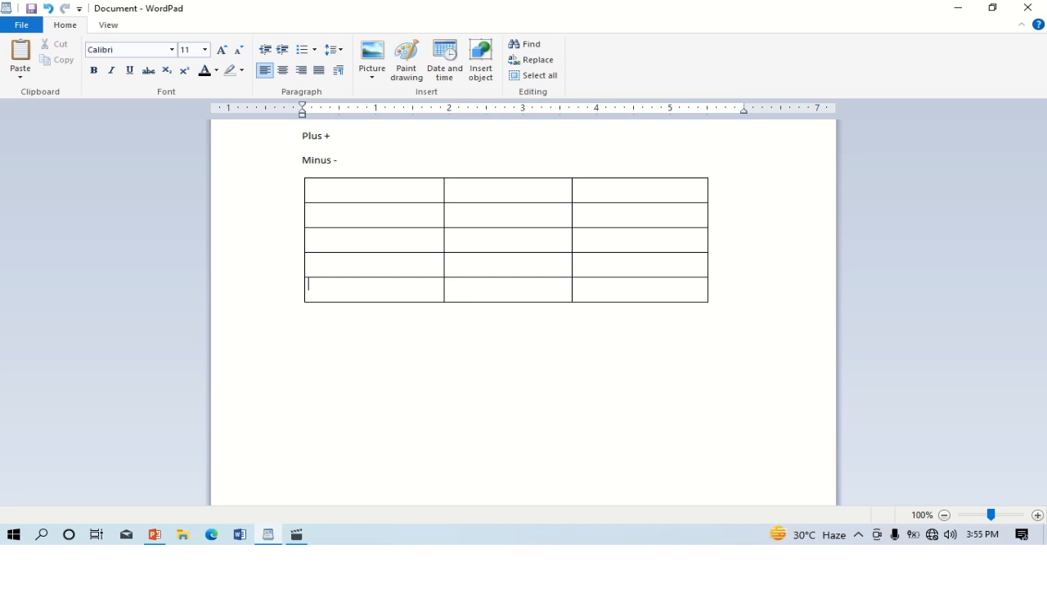
left_click(739, 180)
key("Right")
type("+")
key("BackSpace")
- Start a new line below the three-column table with a plus sign, leaving a blank line between
left_click(449, 362)
key("Return")
type("+")
type("................")
type("...............")
key("BackSpace")
key("BackSpace")
key("BackSpace")
key("BackSpace")
key("BackSpace")
key("BackSpace")
key("BackSpace")
key("BackSpace")
key("BackSpace")
key("BackSpace")
key("BackSpace")
key("BackSpace")
key("BackSpace")
key("BackSpace")
key("BackSpace")
key("BackSpace")
key("BackSpace")
key("BackSpace")
key("BackSpace")
key("BackSpace")
key("BackSpace")
key("BackSpace")
key("BackSpace")
key("BackSpace")
key("BackSpace")
key("BackSpace")
key("BackSpace")
key("BackSpace")
key("BackSpace")
key("BackSpace")
key("BackSpace")
- Complete the plus-sign line with runs of hyphens and four more plus signs, and turn it into a one-row, four-column table
type("------------------------------+--------------------------------+")
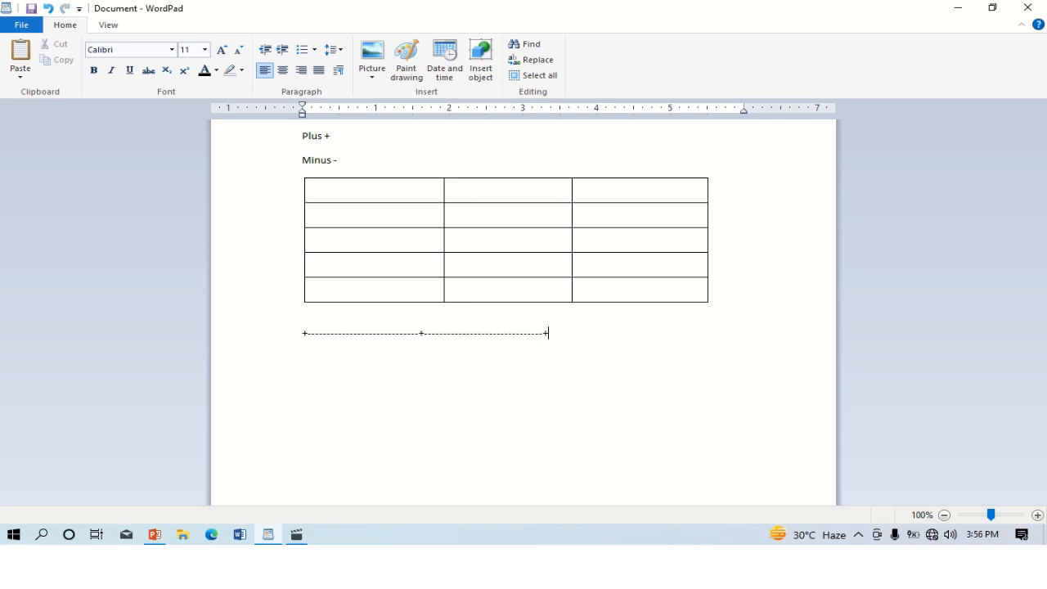
type("-----------------------+---------------")
type("-----+---------------------+")
key("Return")
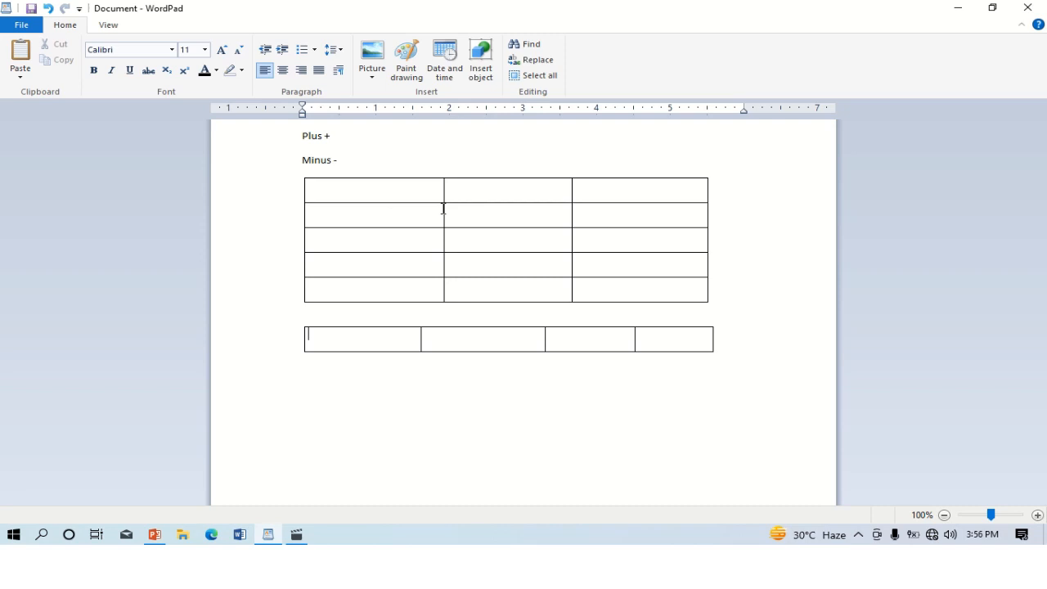
- Narrow the five-row table's first column to about 0.3 inch and move its second column's right border to about 2.9 inches on the ruler
left_click_drag(444, 213, 345, 218)
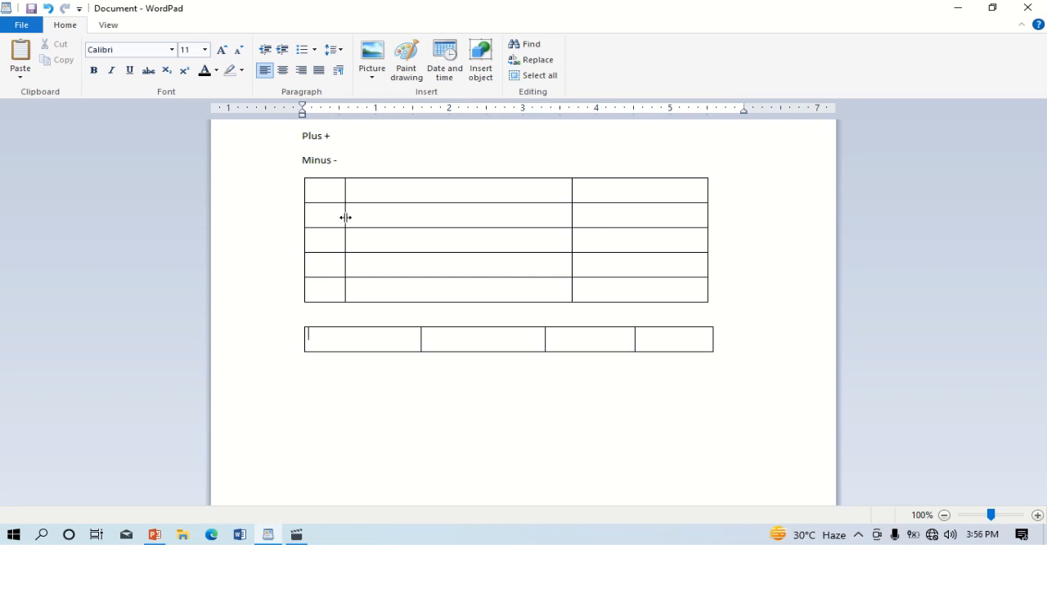
left_click_drag(346, 218, 329, 218)
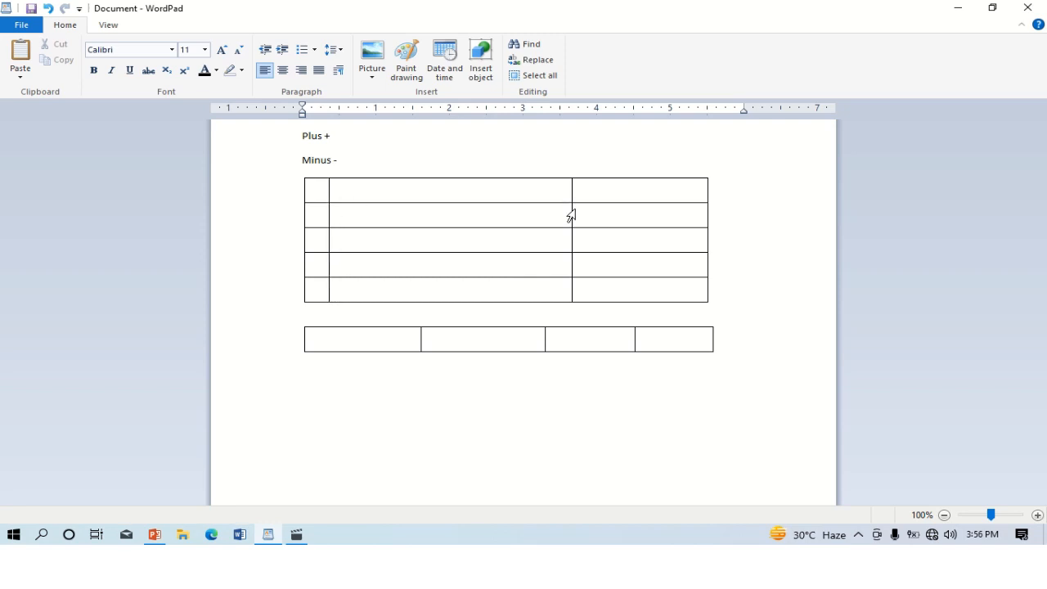
left_click_drag(573, 213, 515, 214)
mouse_move(423, 228)
left_mouse_down()
mouse_move(421, 259)
mouse_move(422, 230)
left_mouse_up()
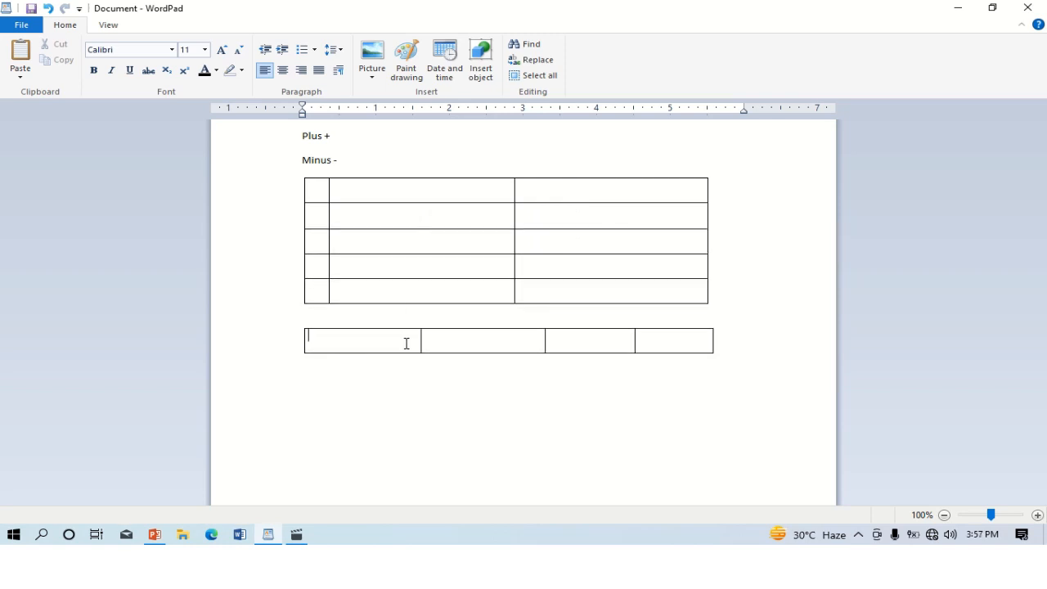
- Extend the four-column table to eight rows by advancing through its cells from the last cell
left_click(681, 345)
key("Tab")
key("Tab")
key("Tab")
key("Tab")
key("Tab")
key("Tab")
key("Tab")
key("Tab")
key("Tab")
key("Tab")
key("Tab")
key("Tab")
key("Tab")
key("Tab")
key("Tab")
key("Tab")
key("Tab")
key("Tab")
key("Tab")
key("Tab")
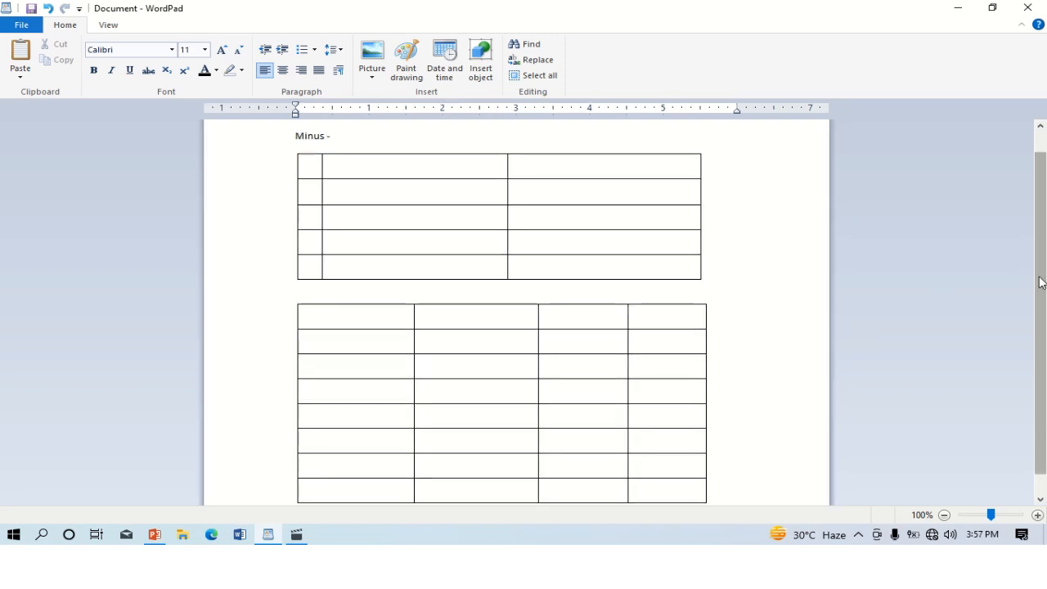
left_click_drag(1041, 262, 1043, 238)
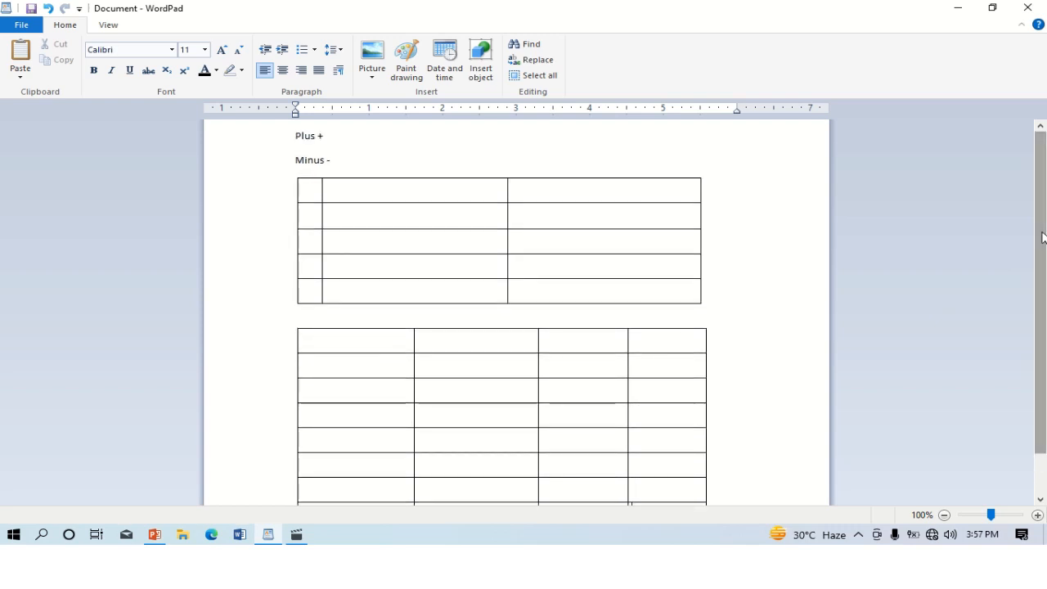